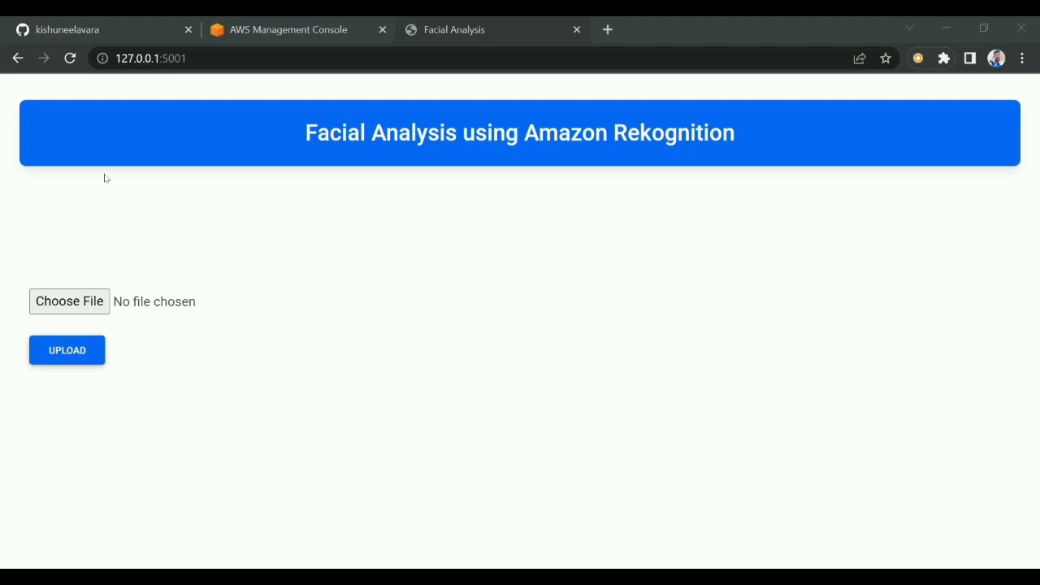
Pick ak.jpg from the file picker and upload it for facial analysis.
click(71, 296)
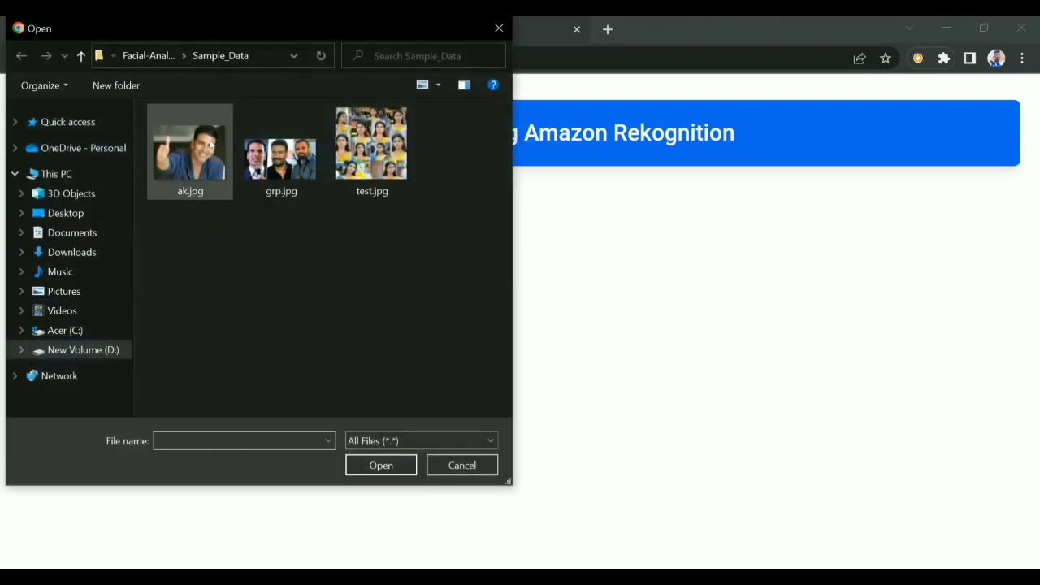
double_click(205, 140)
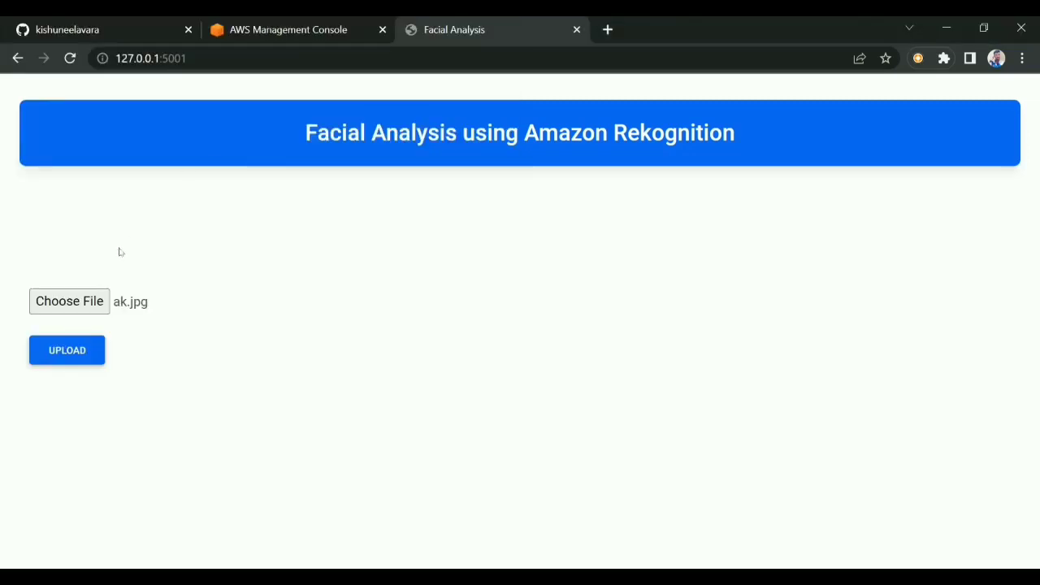
click(82, 351)
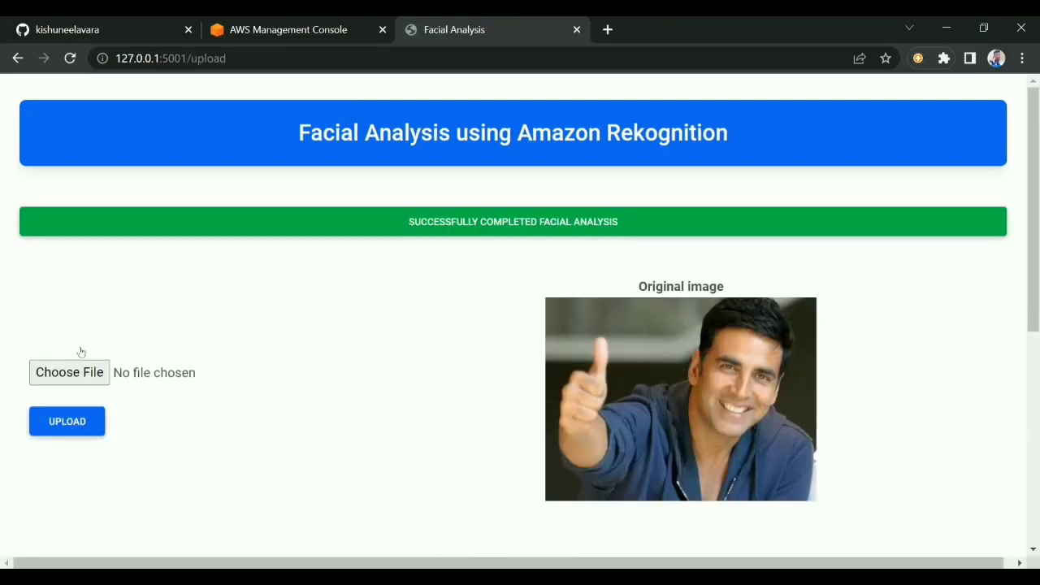
drag(1038, 167, 1038, 395)
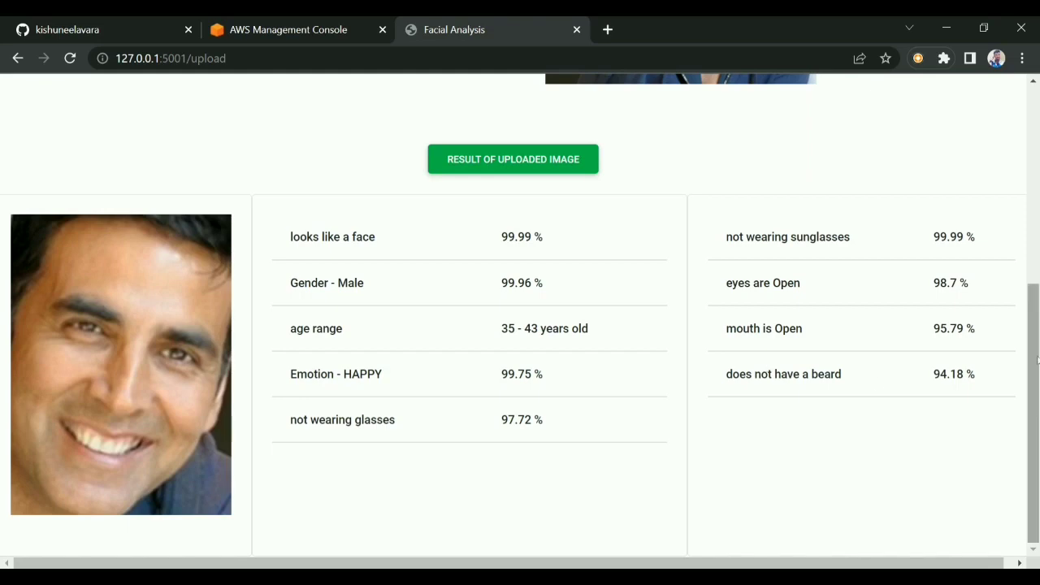
drag(1037, 360, 1037, 240)
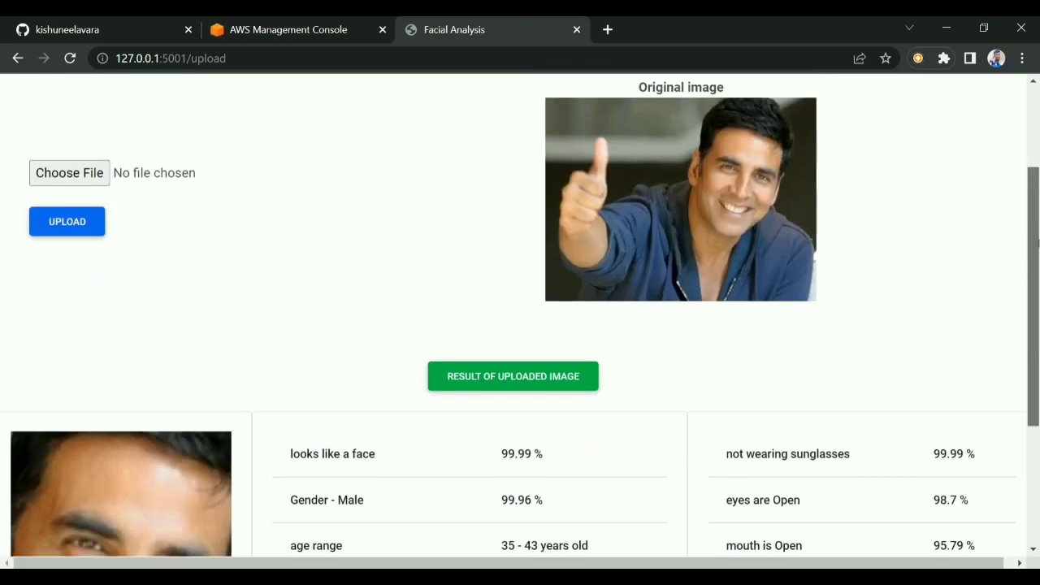
Upload grp.jpg and review the per-face result tables, such as ages 38–46 and 40–48.
click(57, 172)
double_click(296, 178)
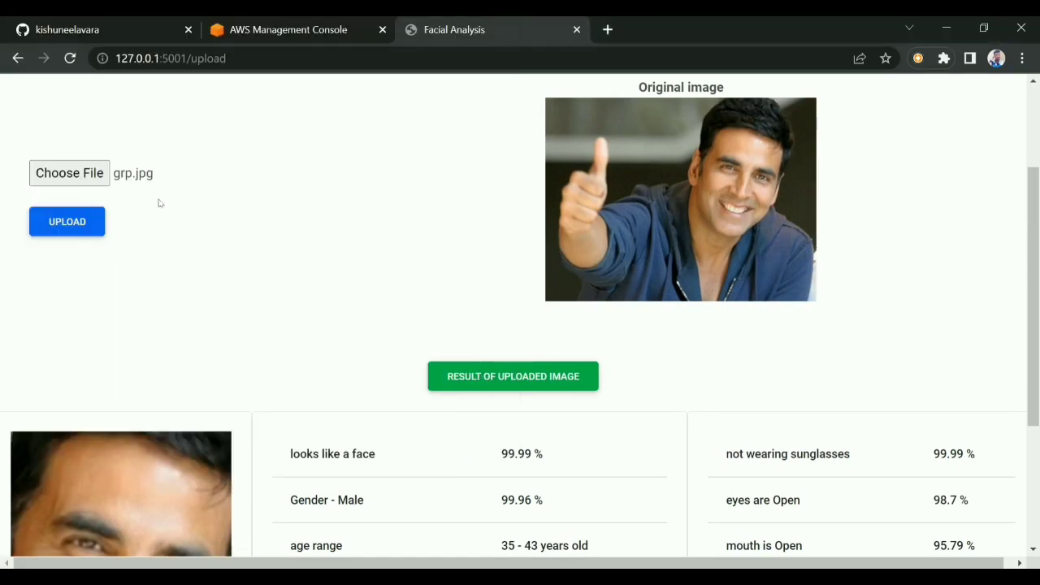
click(80, 220)
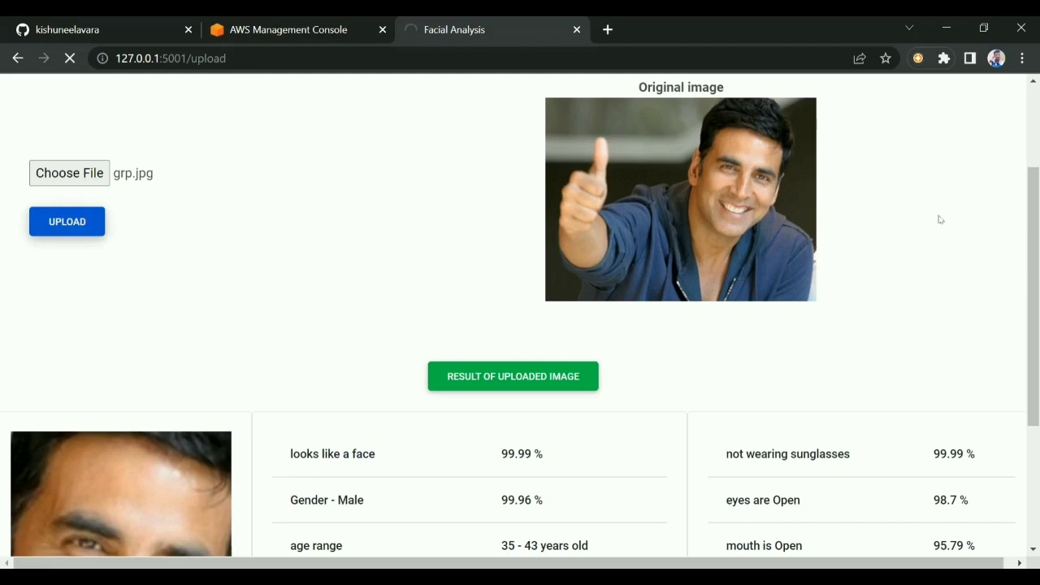
drag(1035, 207, 1034, 147)
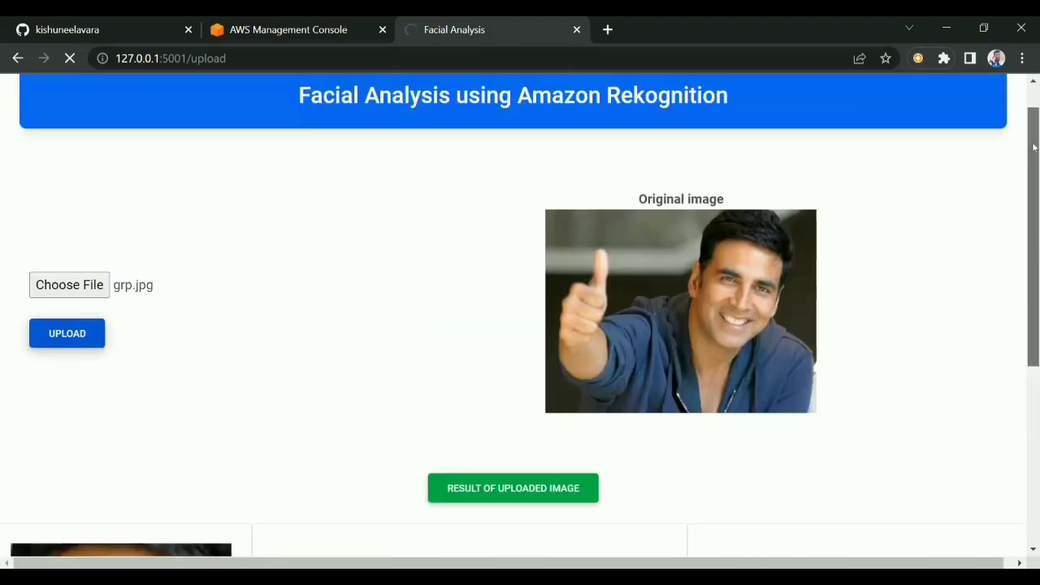
scroll(1034, 264, down, 1)
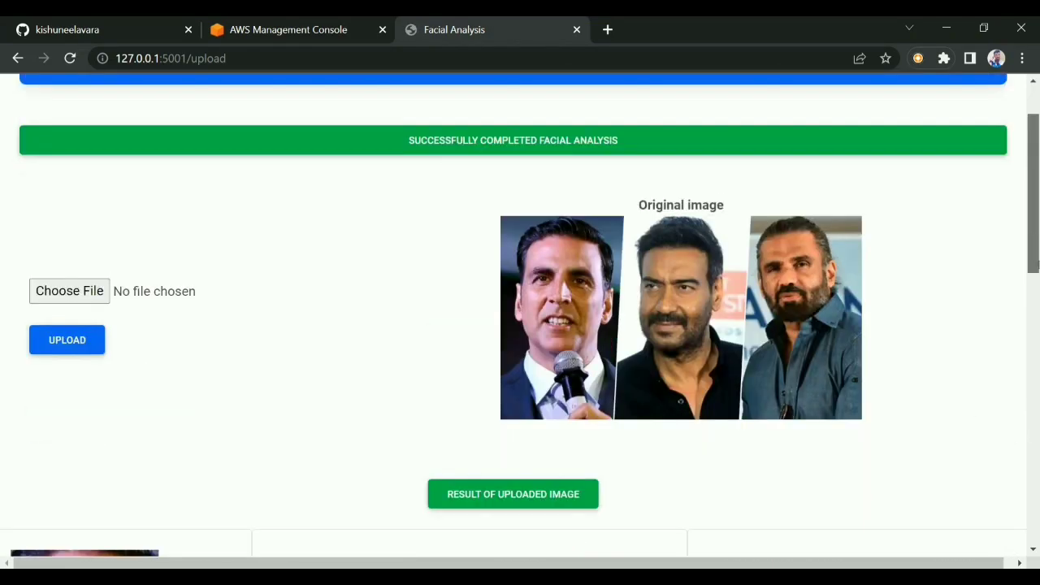
mouse_move(1034, 264)
mouse_down()
mouse_move(1034, 340)
mouse_move(1035, 235)
mouse_move(1036, 378)
mouse_move(1034, 258)
mouse_up()
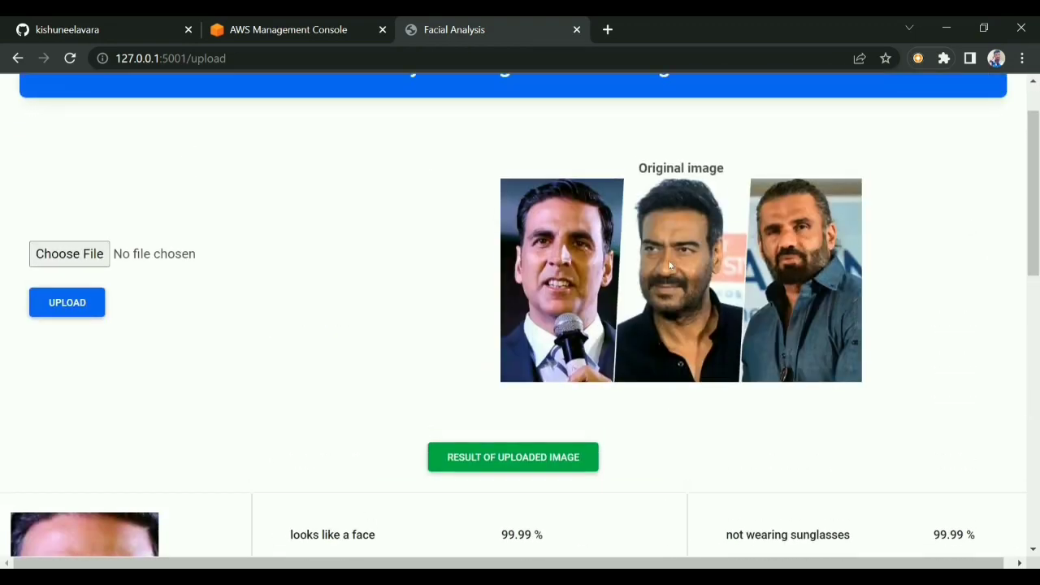
drag(1036, 208, 1036, 475)
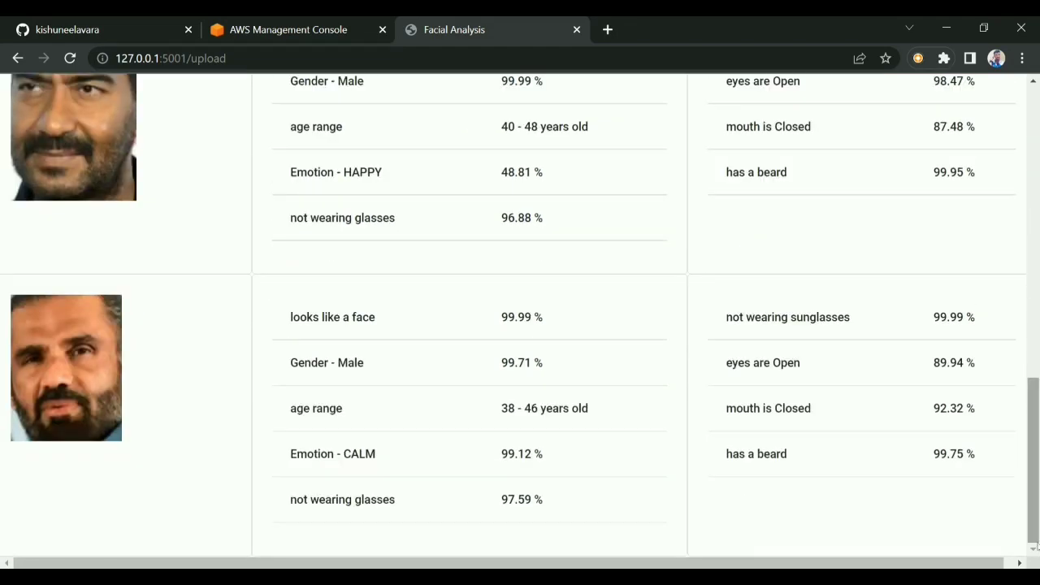
drag(1037, 542, 1038, 193)
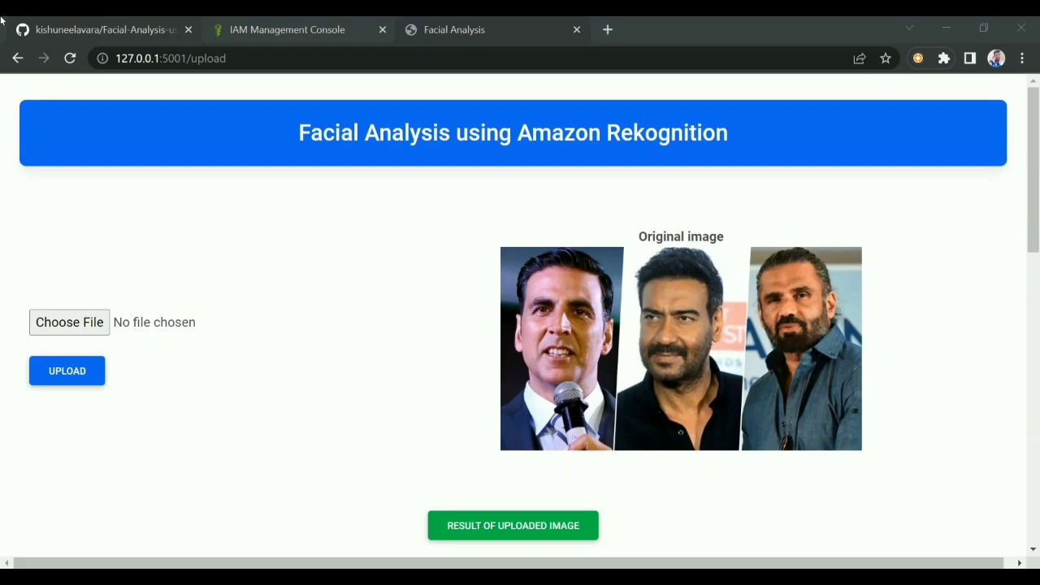
View the Facial-Analysis-using-Amazon-Rekognition repo's file list and README on GitHub.
click(65, 28)
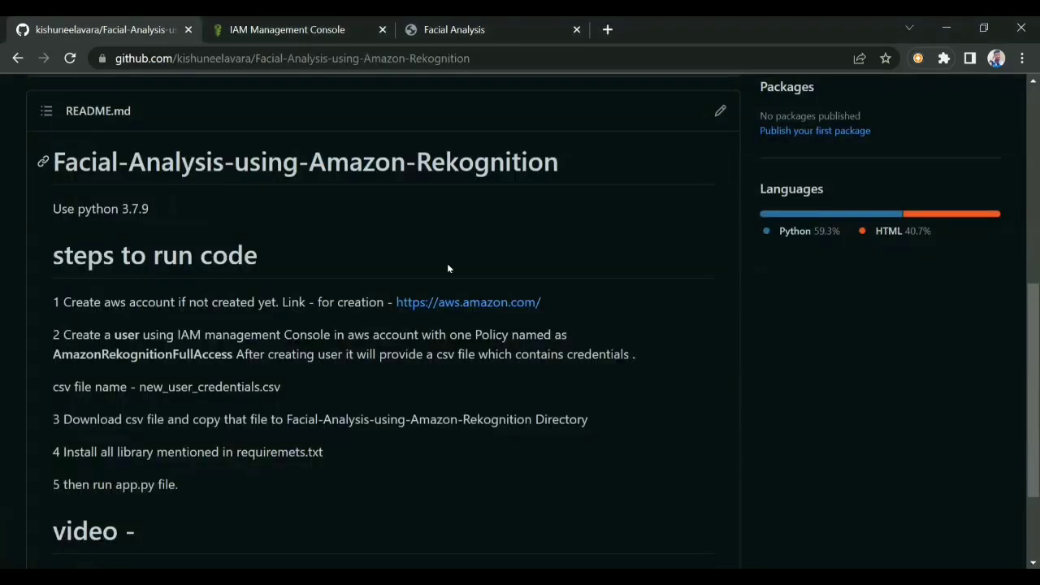
drag(1038, 358, 1038, 262)
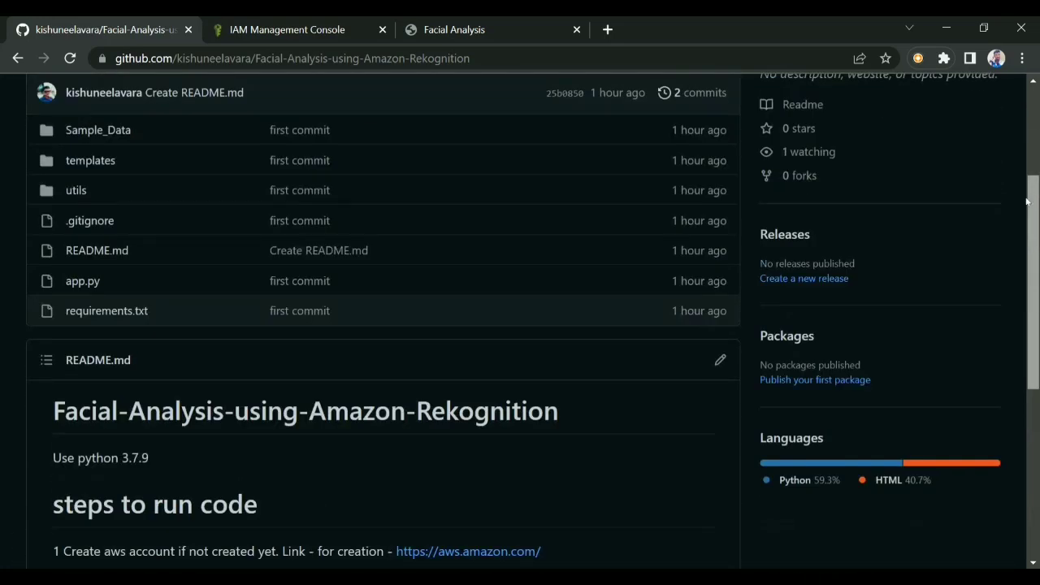
scroll(827, 274, up, 2)
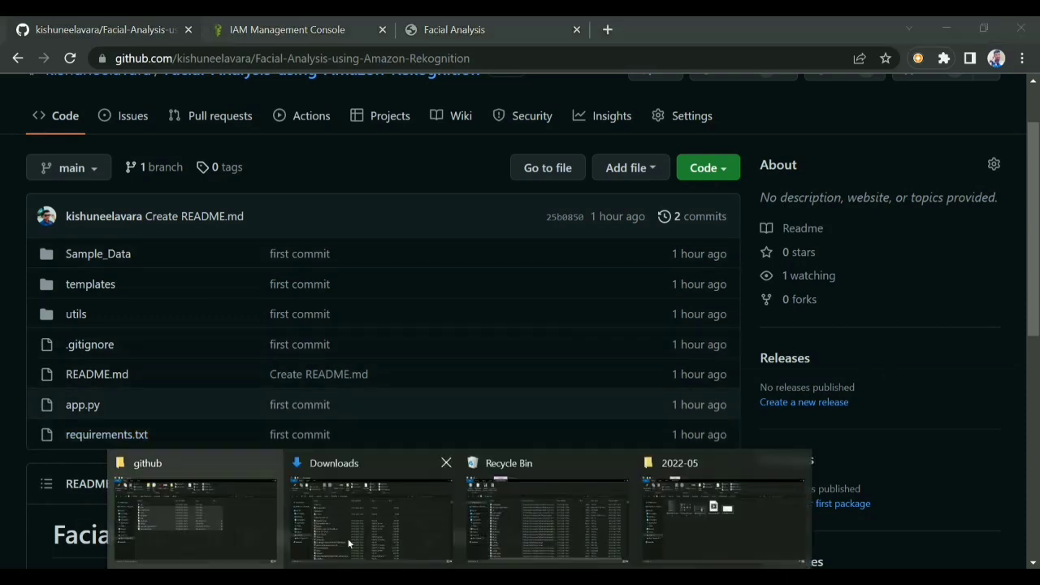
Show the local github folder with app.py and new_user_credentials.csv, then return to IAM users.
click(258, 525)
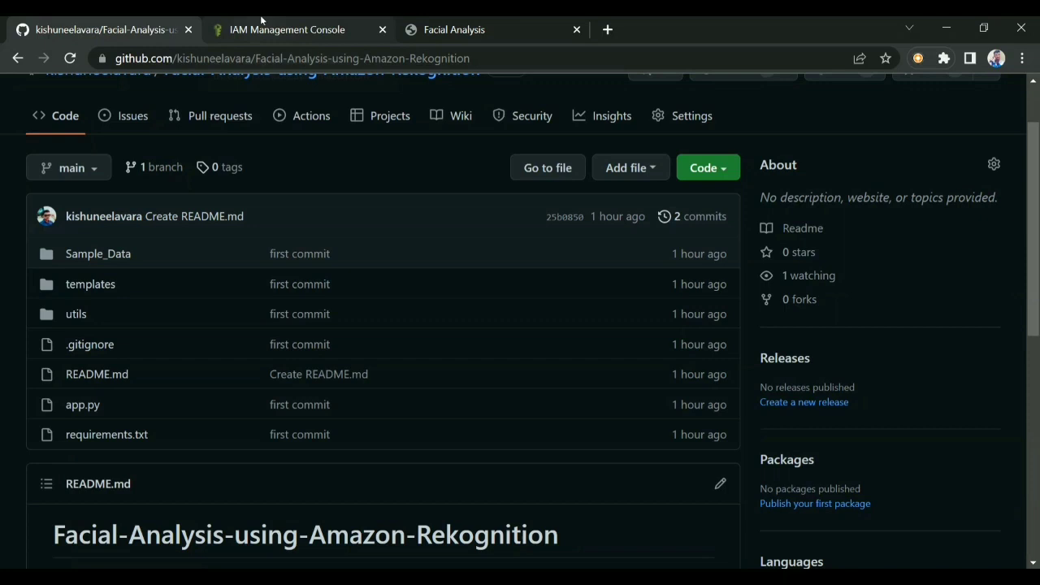
click(261, 21)
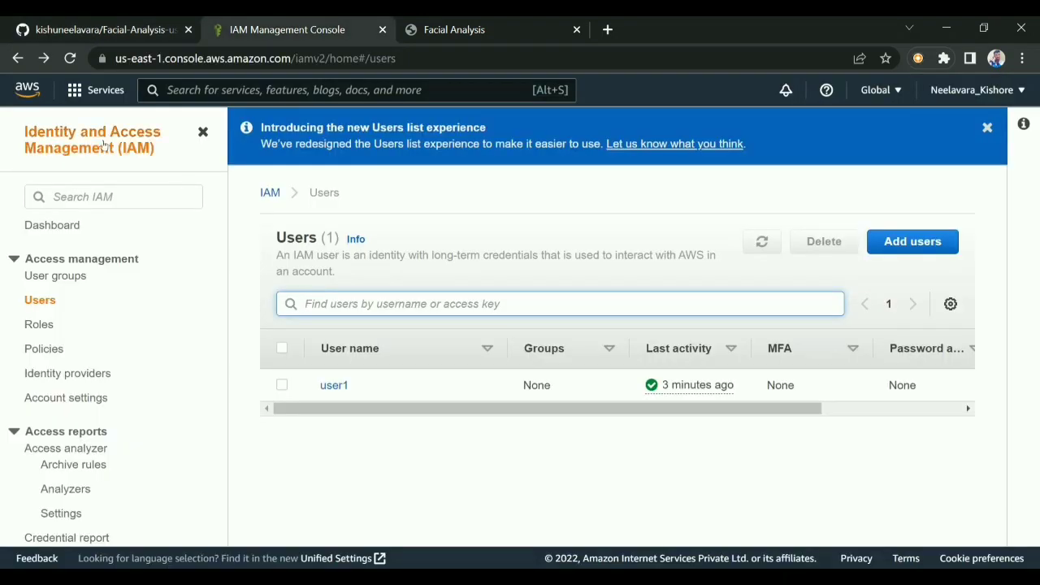
Go from the console home through IAM to Users and start Add users.
click(25, 92)
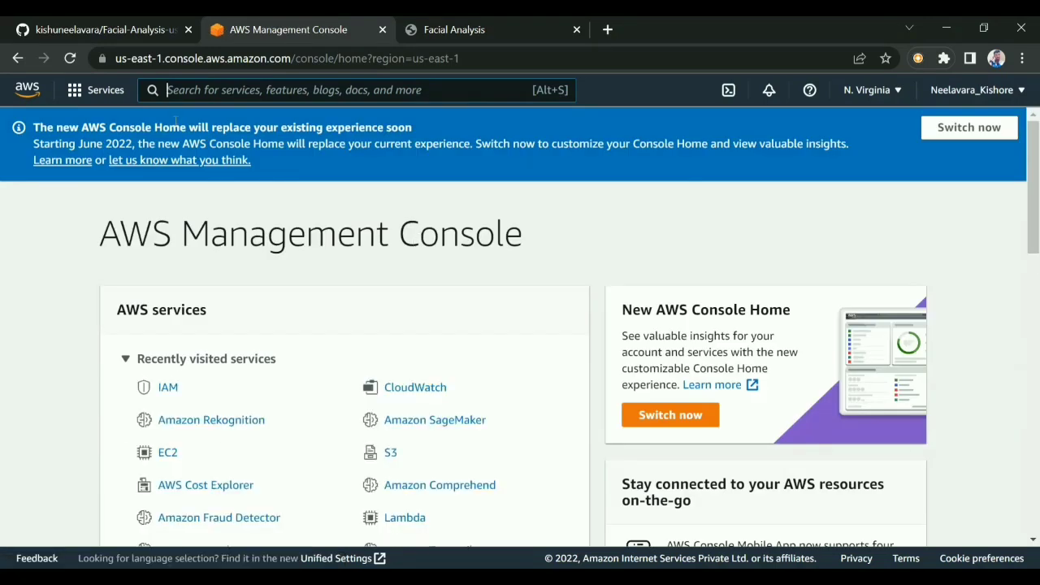
click(205, 90)
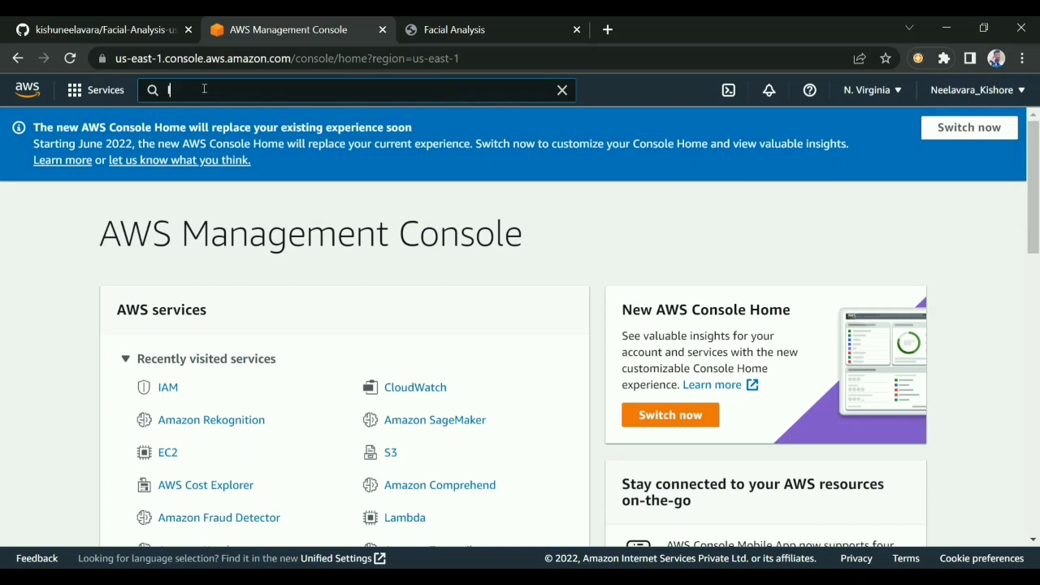
click(165, 389)
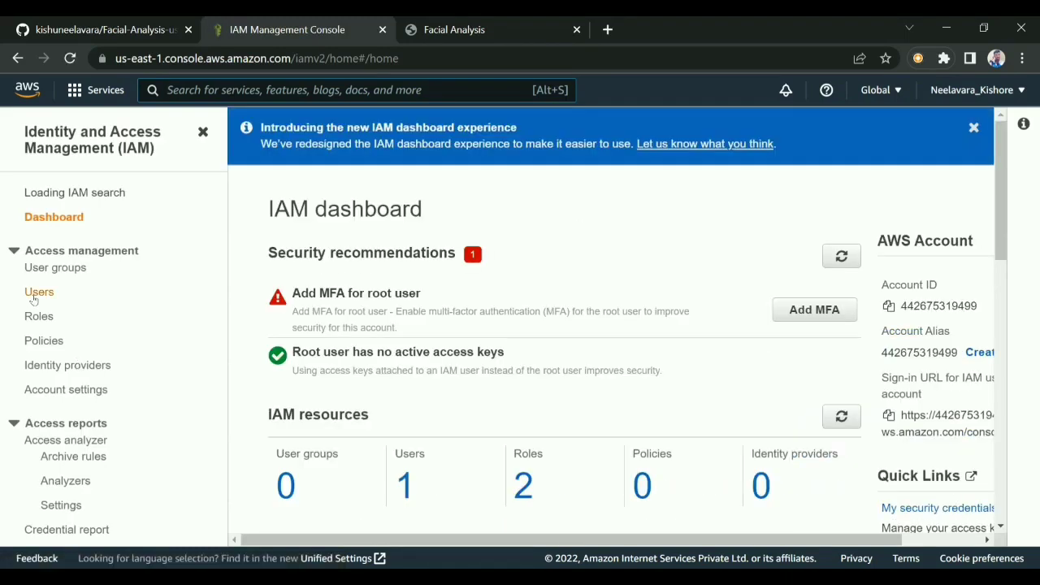
click(34, 300)
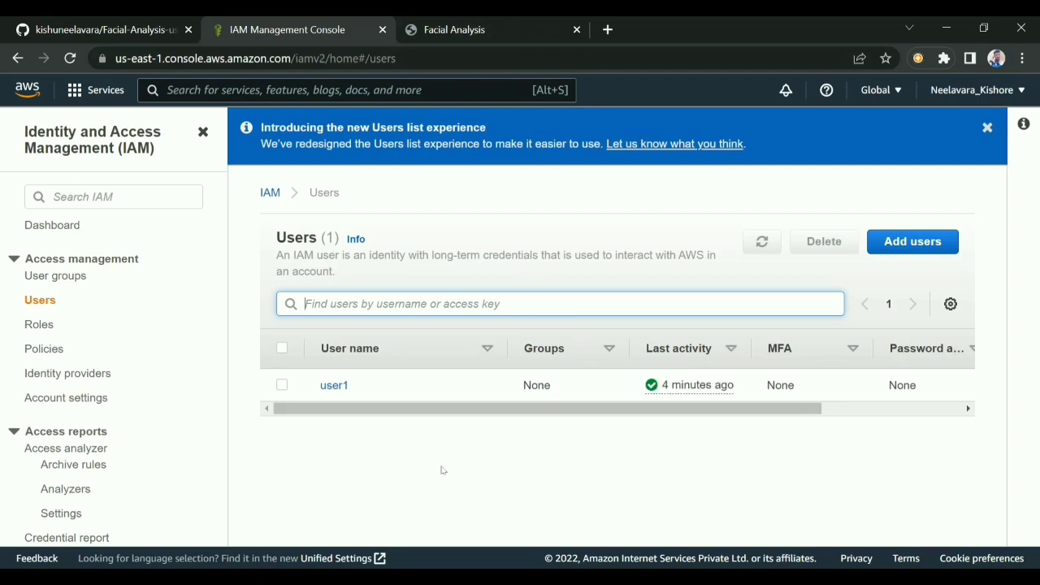
click(909, 246)
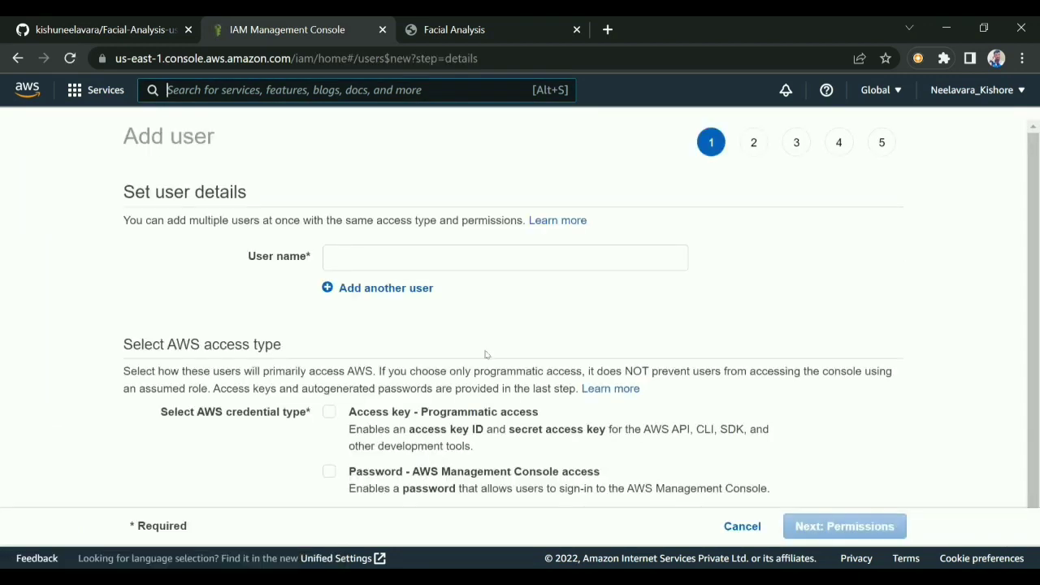
Enter user name user2 with Programmatic access enabled and proceed to permissions.
click(372, 253)
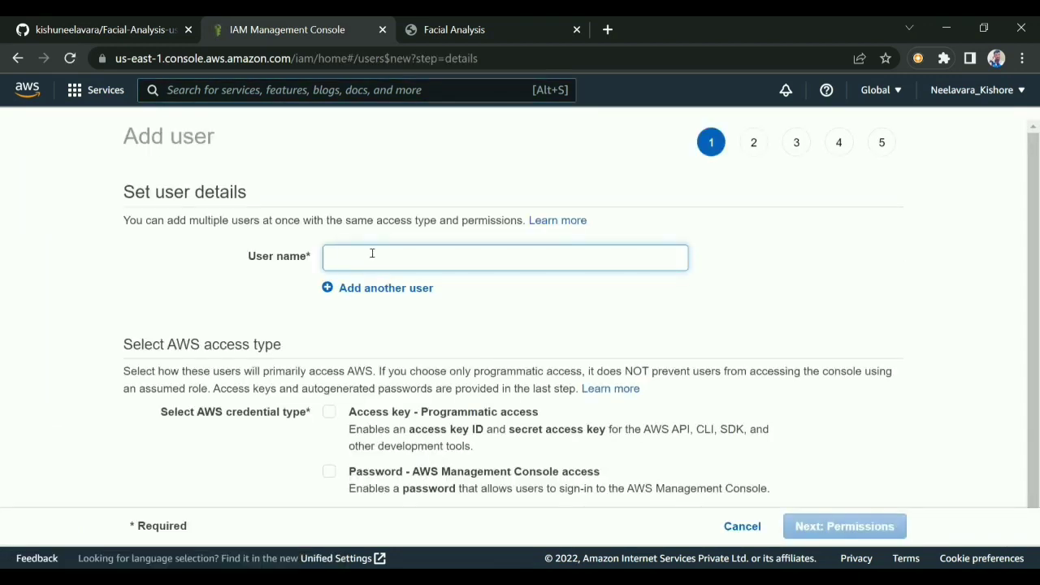
text(use)
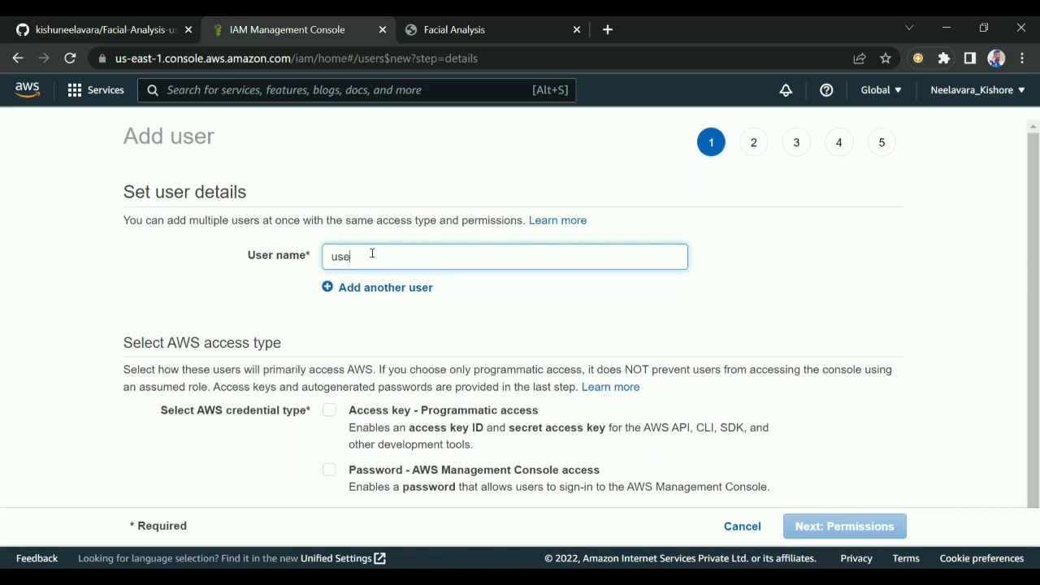
text(r2)
click(330, 410)
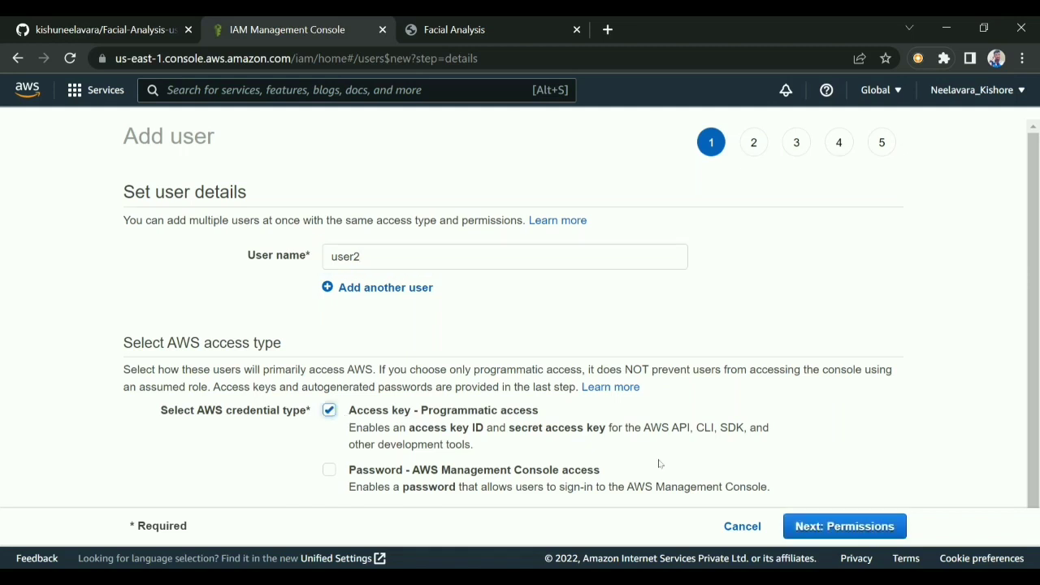
click(818, 530)
Attach AmazonRekognitionFullAccess directly to user2, found by searching 'rekogni', and proceed to tags.
click(615, 234)
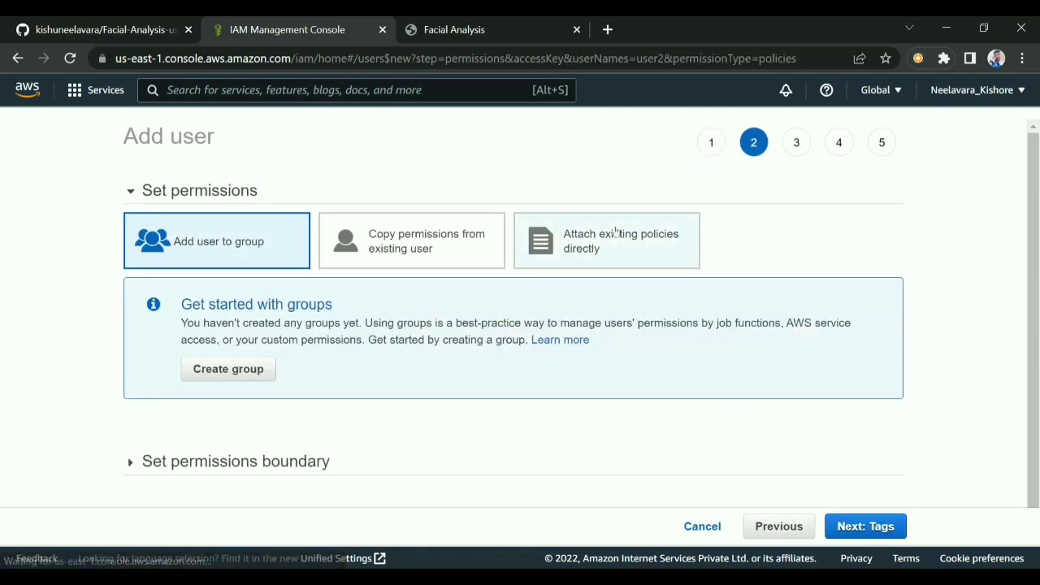
text(reko)
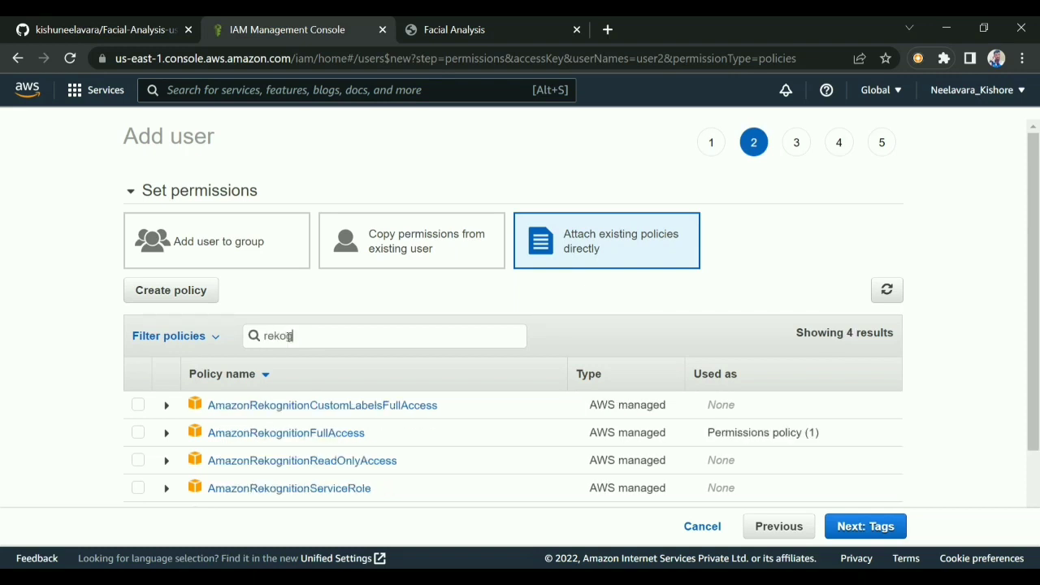
text(gni)
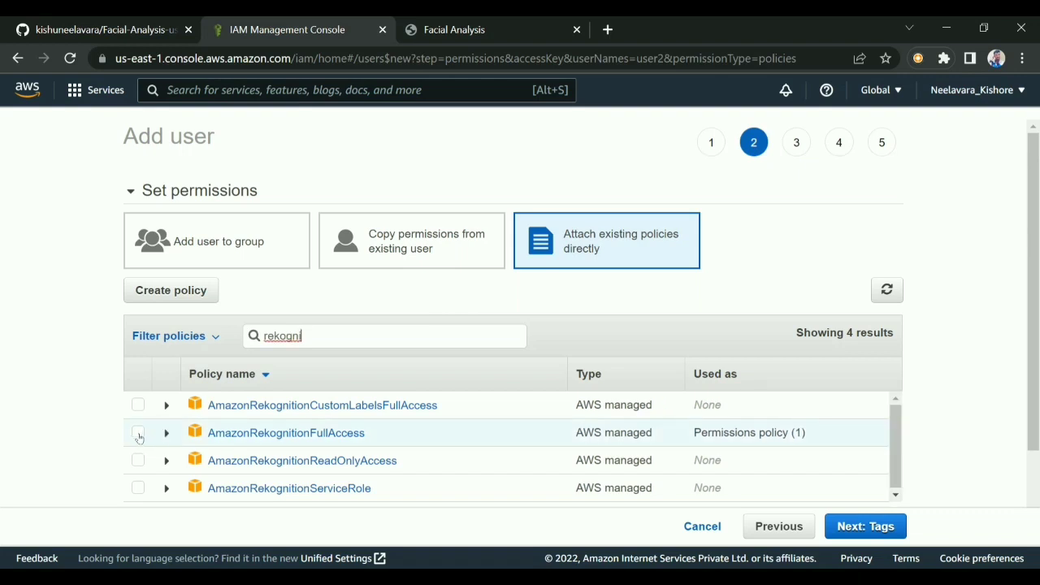
click(138, 433)
scroll(1028, 403, down, 2)
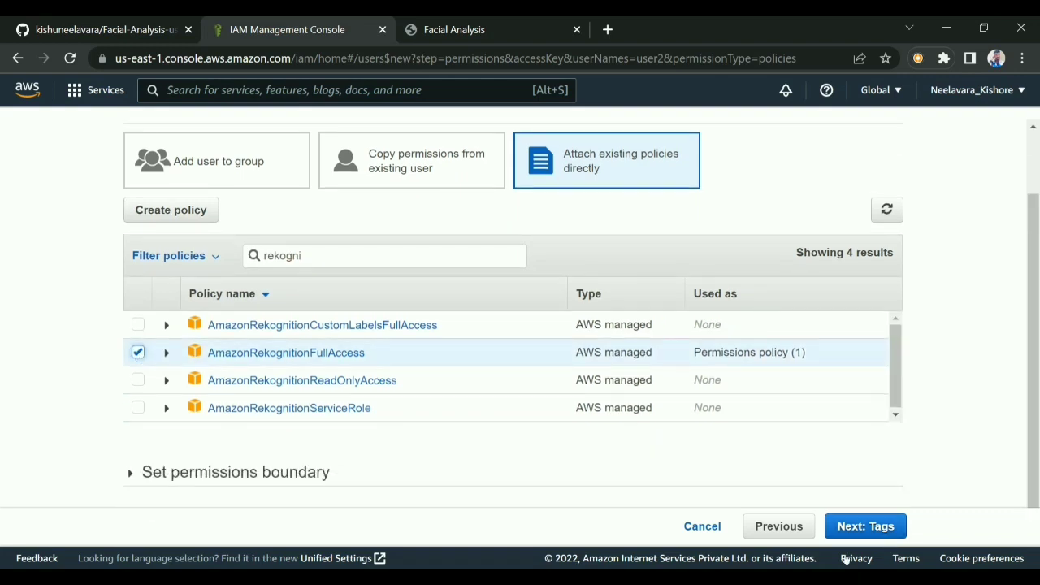
click(853, 527)
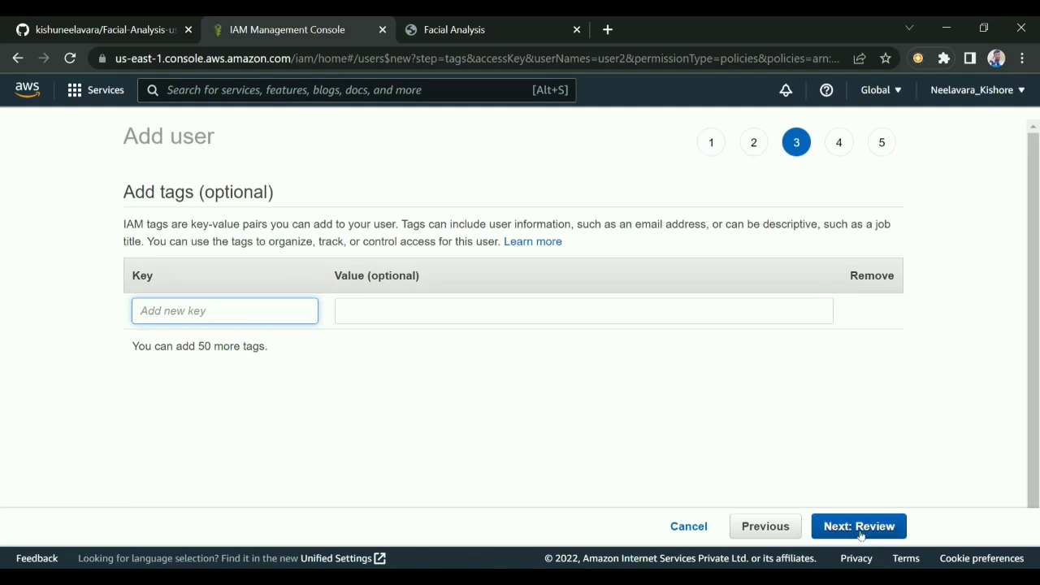
Skip tags, review user2's settings, and create the user.
click(861, 527)
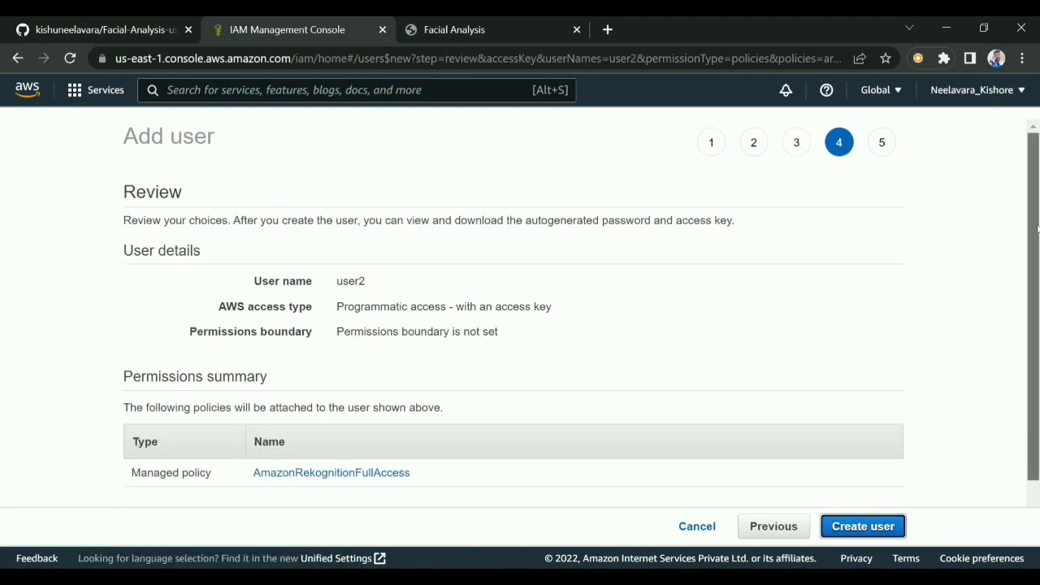
scroll(1034, 329, down, 1)
scroll(999, 198, up, 1)
scroll(1001, 241, down, 1)
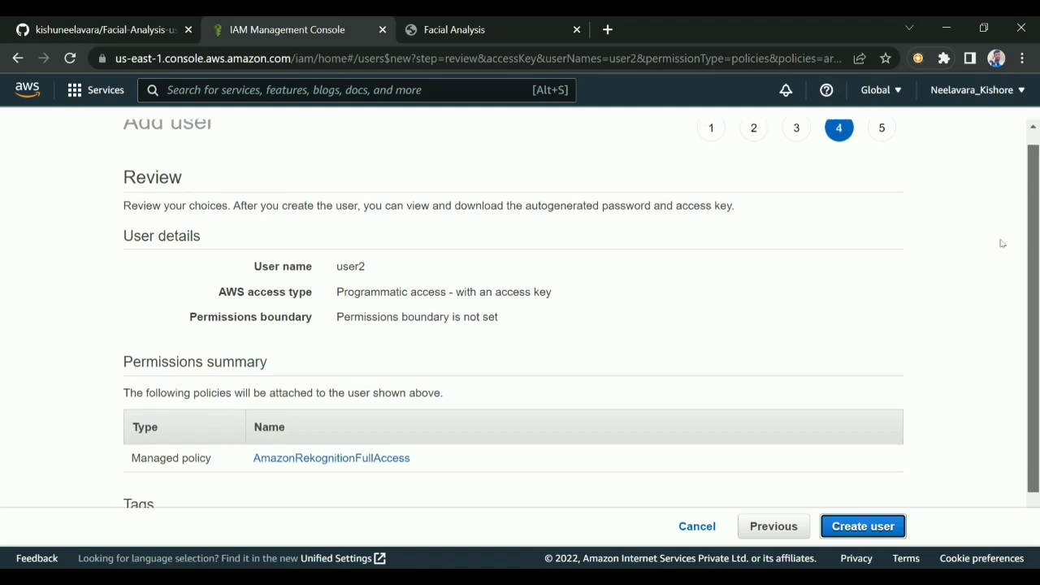
scroll(990, 210, up, 1)
scroll(990, 210, down, 1)
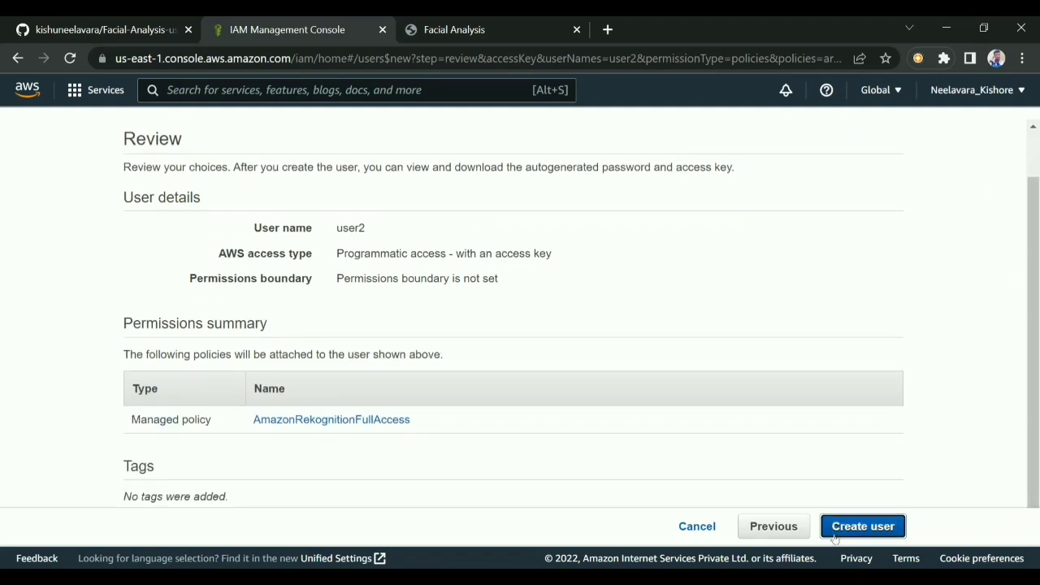
click(837, 536)
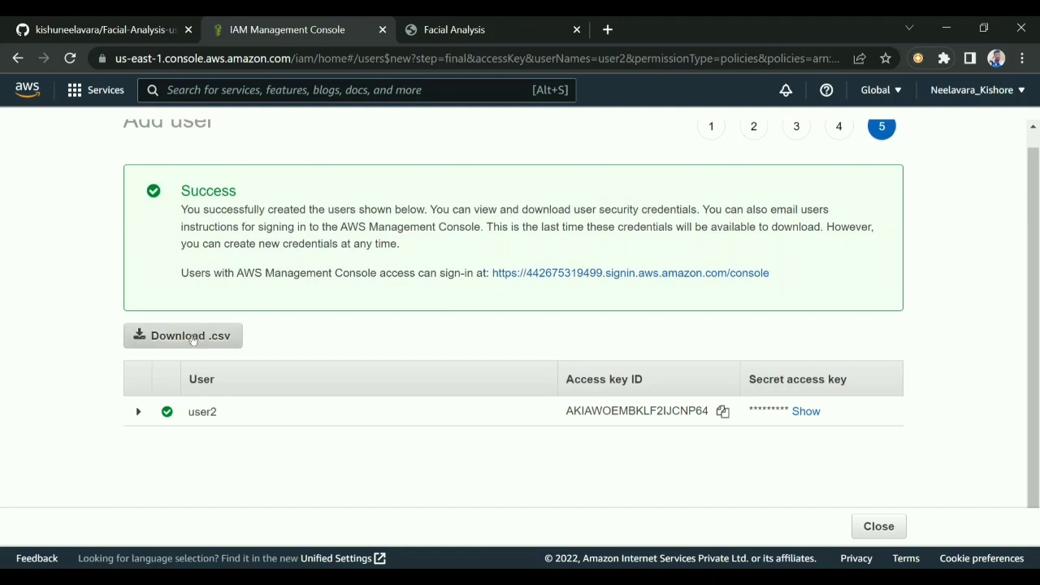
Download new_user_credentials.csv, confirm it in the github folder, and return to Facial Analysis.
click(192, 339)
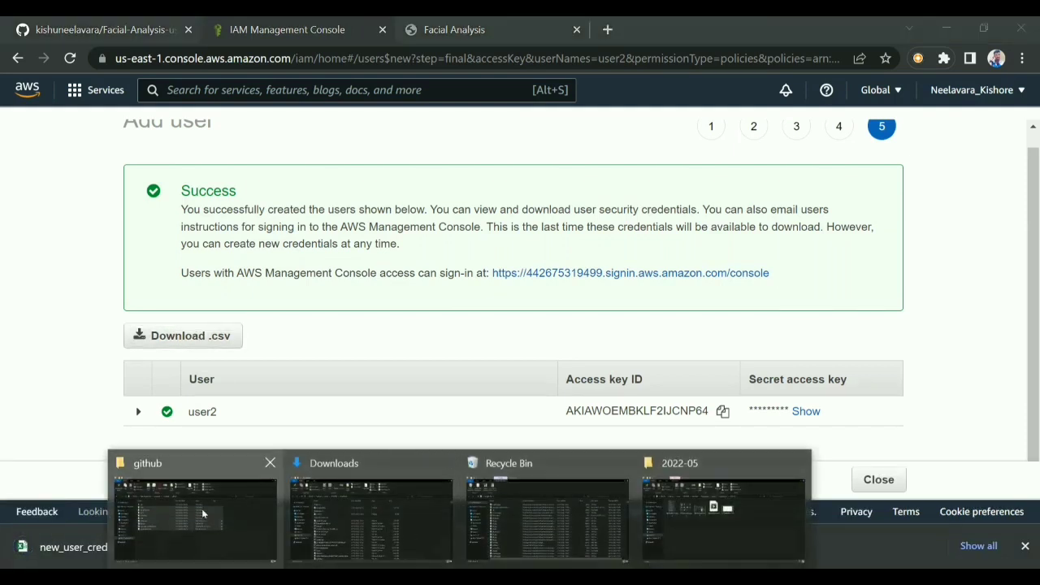
click(203, 513)
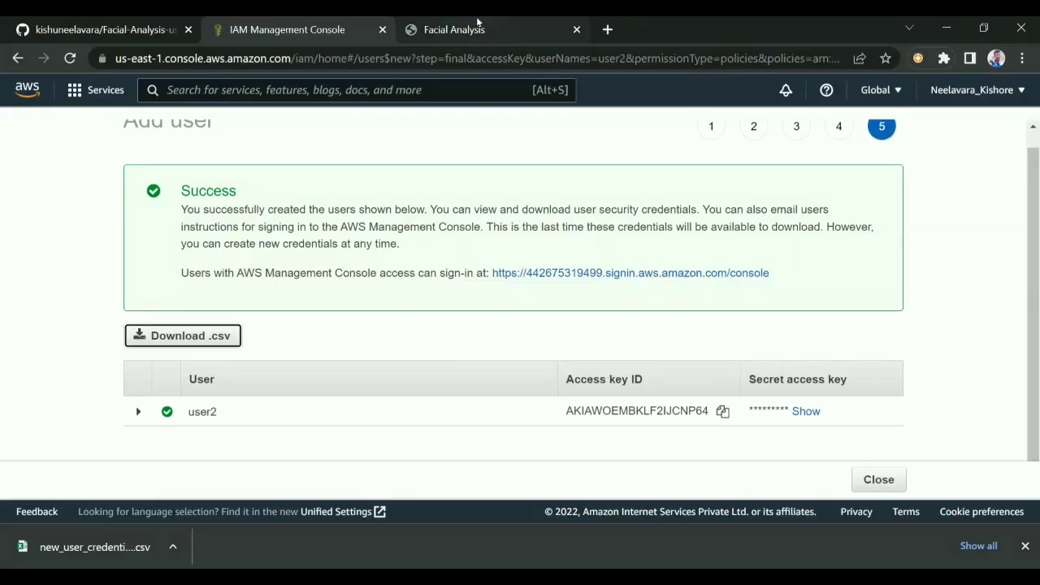
click(480, 26)
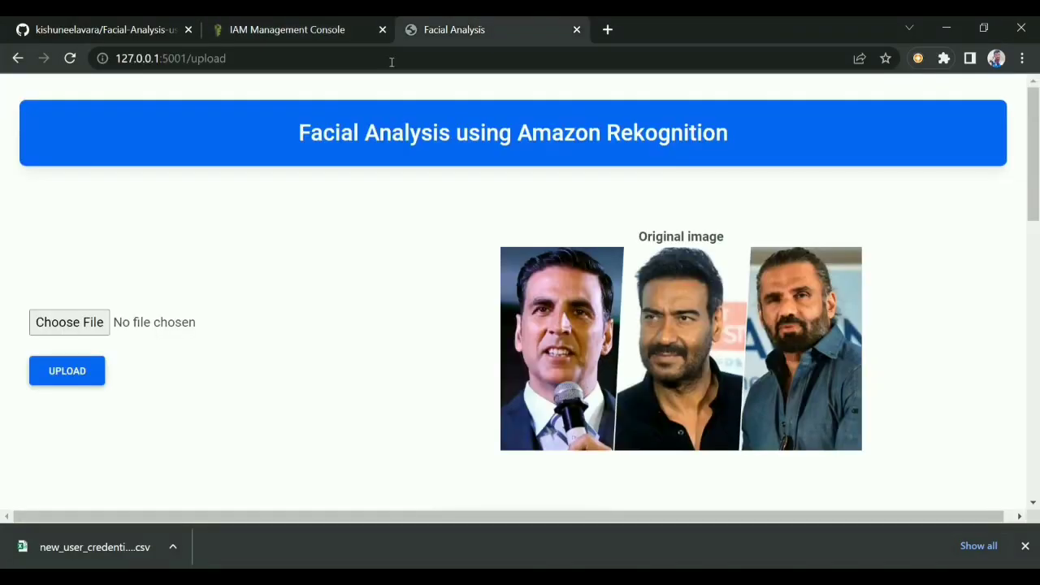